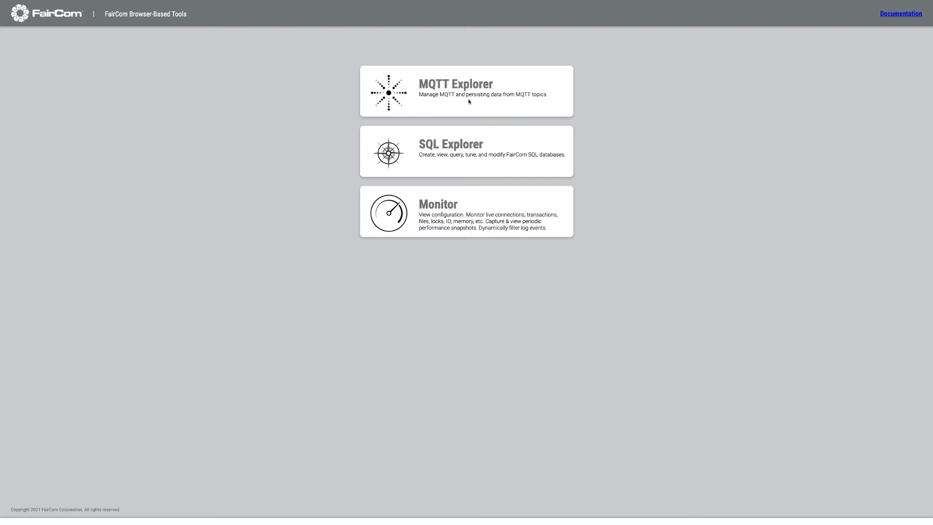
# Open MQTT Explorer and show its message dashboard
pyautogui.click(448, 85)
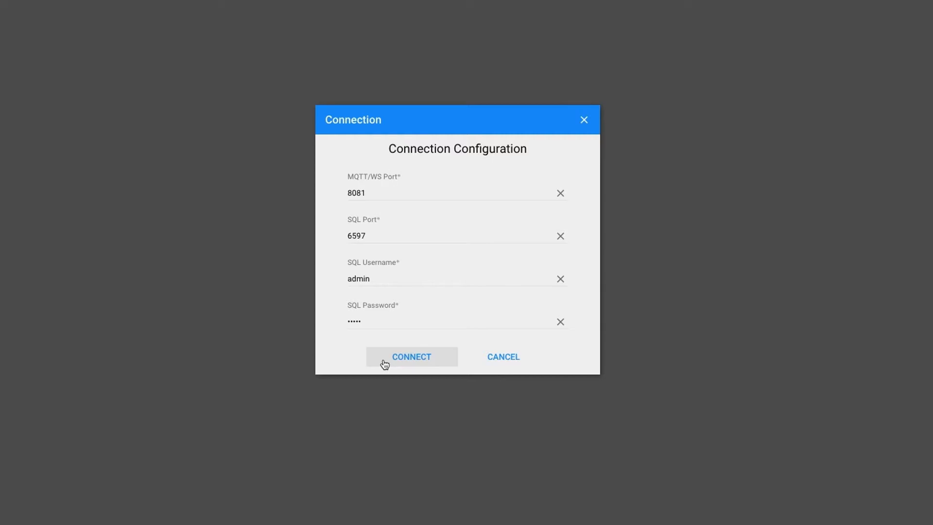
pyautogui.click(404, 361)
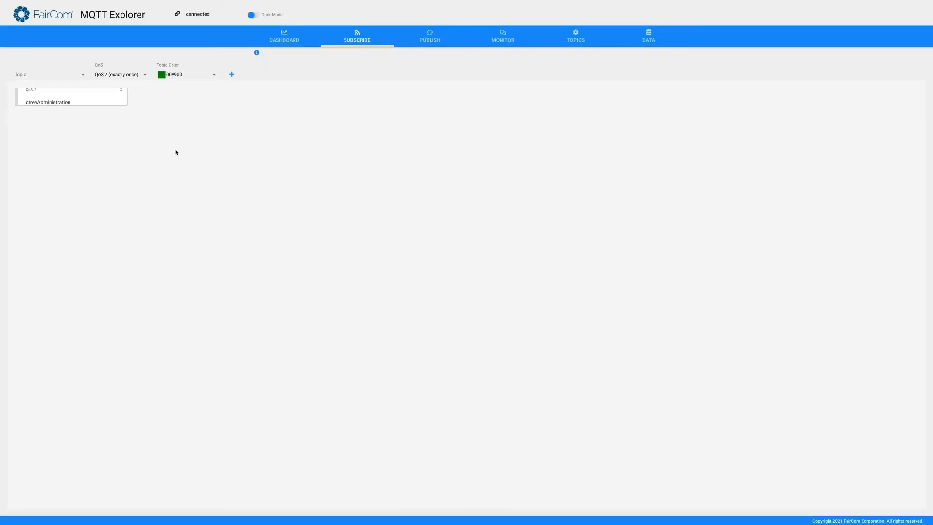
pyautogui.click(288, 39)
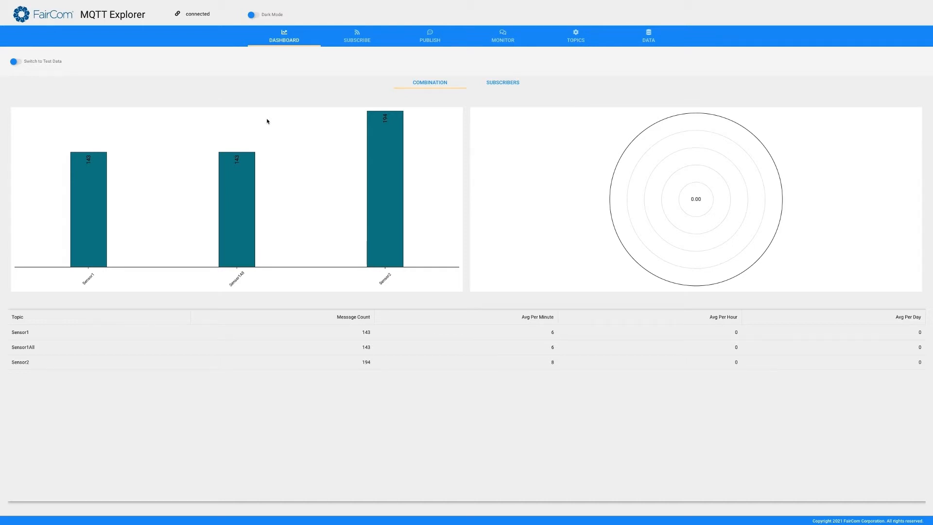
# Show the message statistics for the Sensor1 and Sensor1All topics in the dashboard's radial chart
pyautogui.click(87, 201)
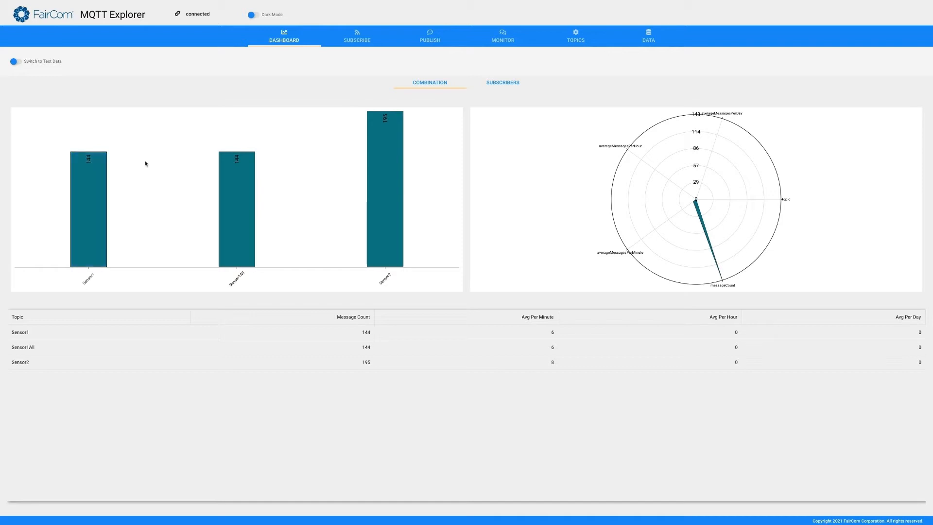
pyautogui.click(236, 156)
pyautogui.click(205, 171)
# Subscribe to the Sensor1 topic with QoS 2 (exactly once) and topic color 009900
pyautogui.click(355, 44)
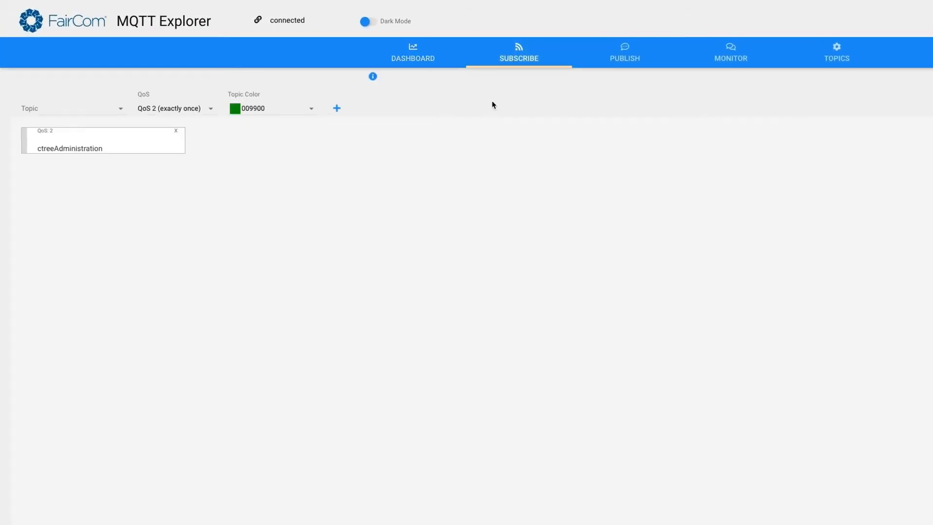
pyautogui.click(121, 108)
pyautogui.click(48, 147)
pyautogui.click(337, 108)
# Examine the received Sensor1 message in the monitor, including its model, temperature_C and temperature_F properties
pyautogui.click(724, 57)
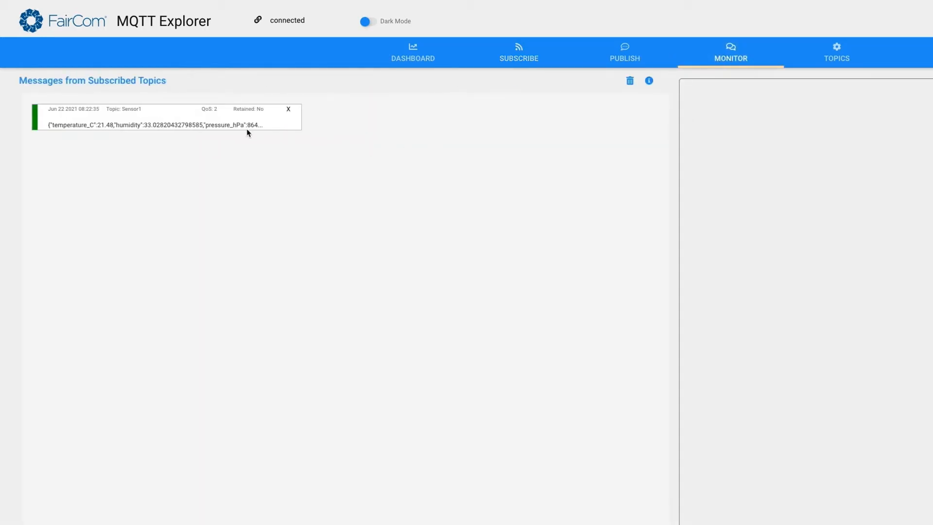
pyautogui.click(156, 121)
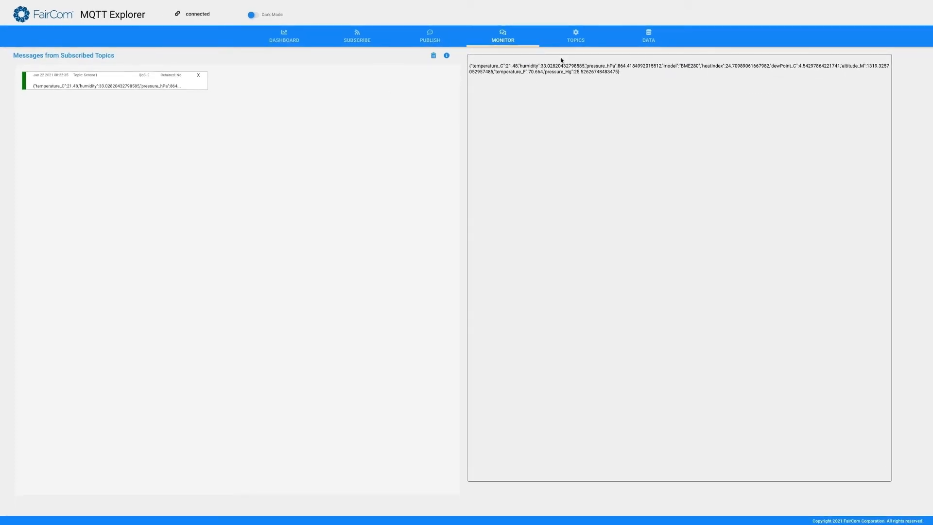
pyautogui.doubleClick(686, 66)
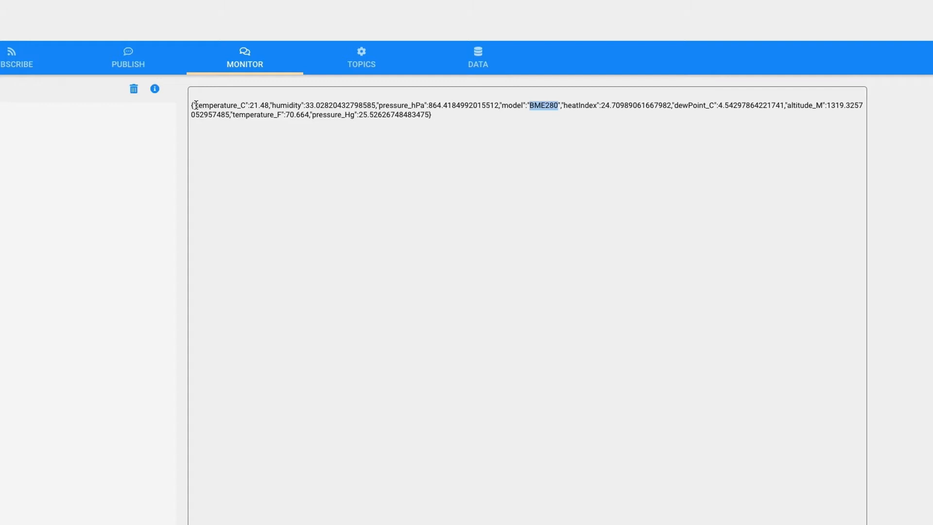
pyautogui.moveTo(196, 105); pyautogui.dragTo(246, 104)
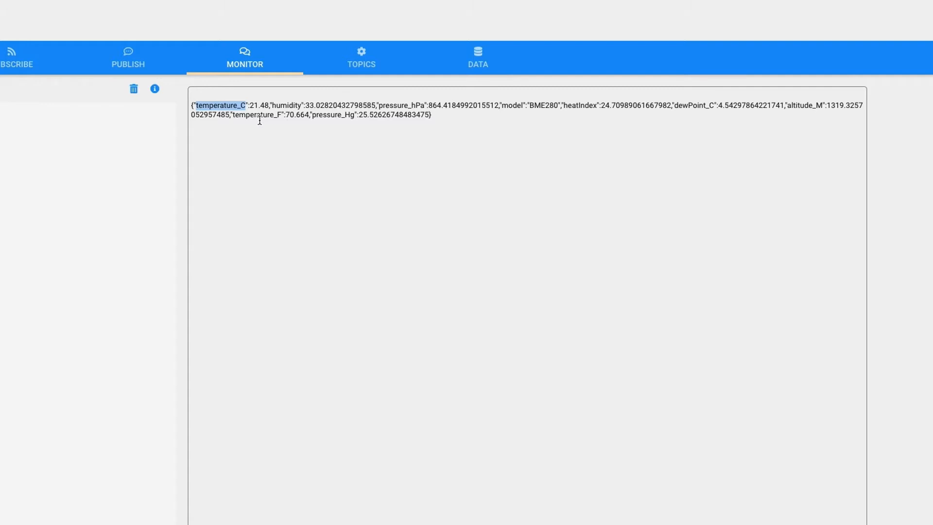
pyautogui.moveTo(233, 114); pyautogui.dragTo(283, 115)
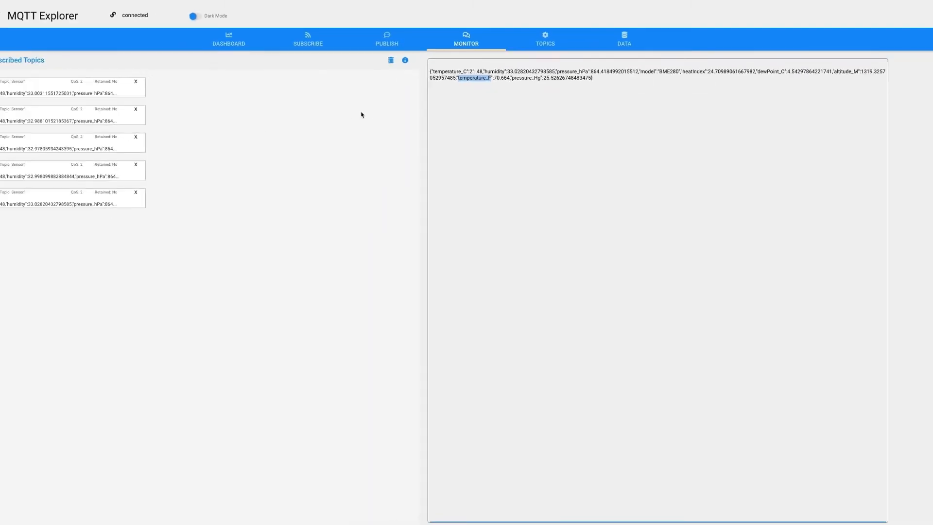
# Select Sensor2 in the dashboard chart and replace the Sensor1 subscription with a QoS 2 (exactly once) subscription to Sensor2
pyautogui.click(285, 38)
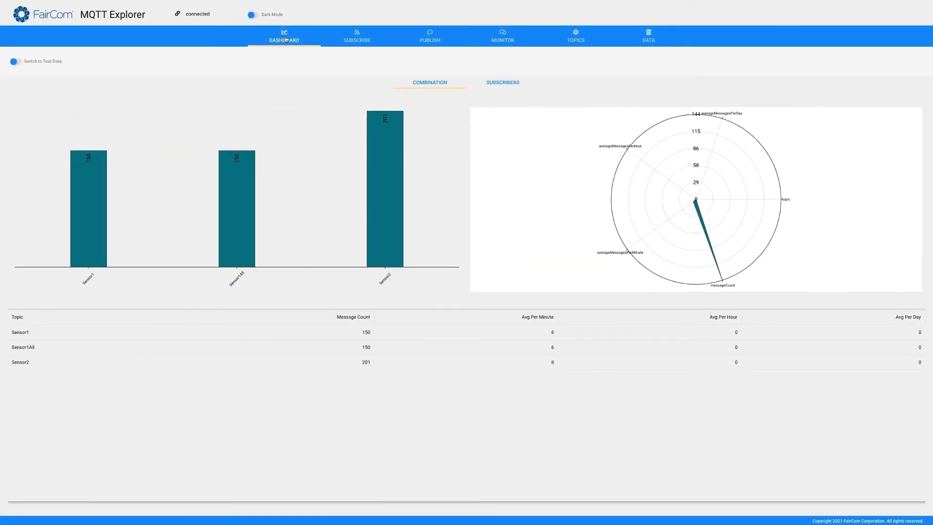
pyautogui.click(390, 181)
pyautogui.click(358, 37)
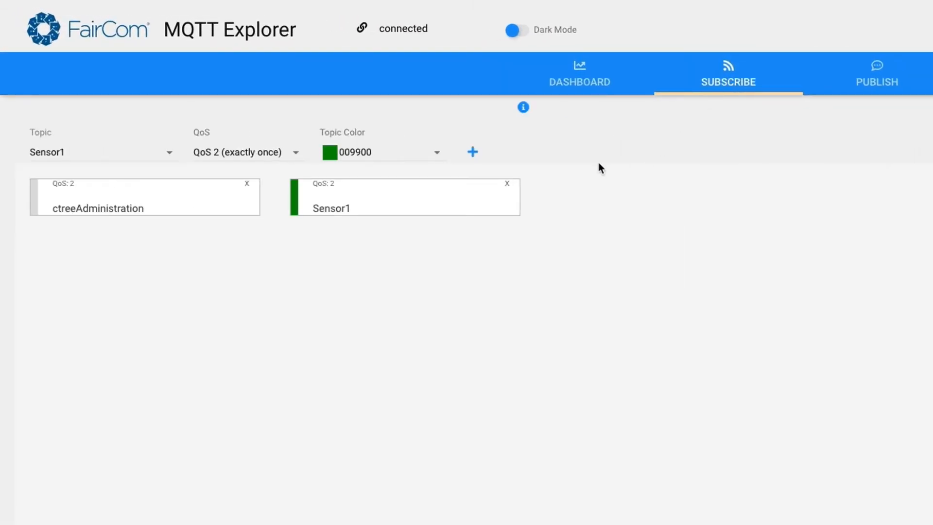
pyautogui.click(507, 184)
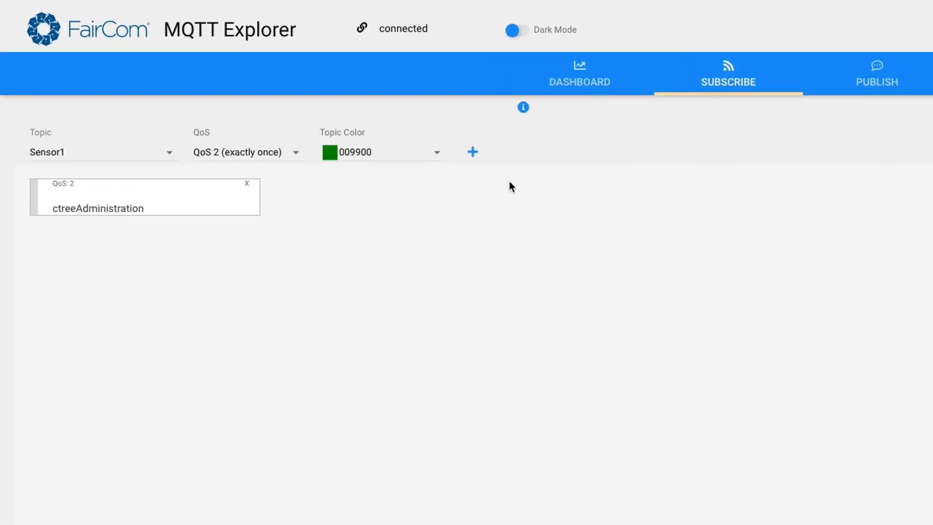
pyautogui.click(169, 153)
pyautogui.click(58, 264)
pyautogui.click(473, 153)
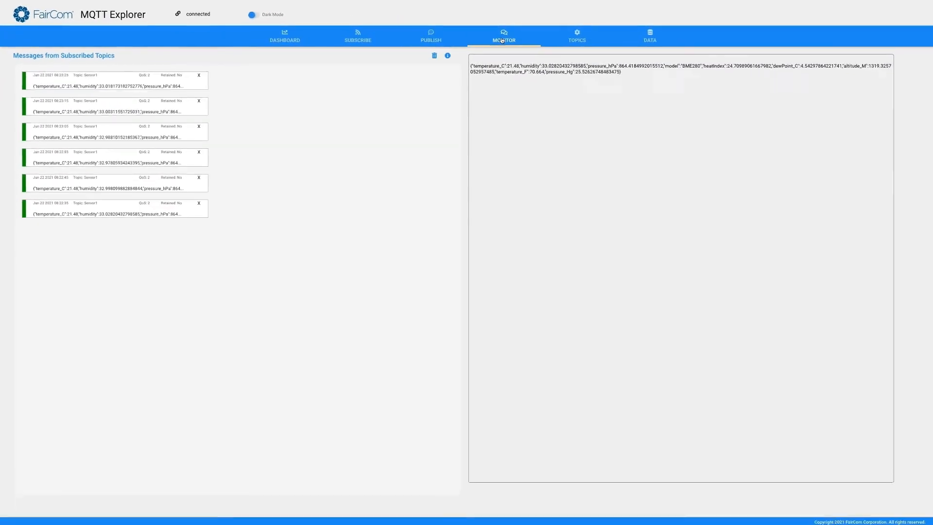
# Clear the old Sensor1 messages from the monitor and examine the temperature property of a received Sensor2 message
pyautogui.click(433, 56)
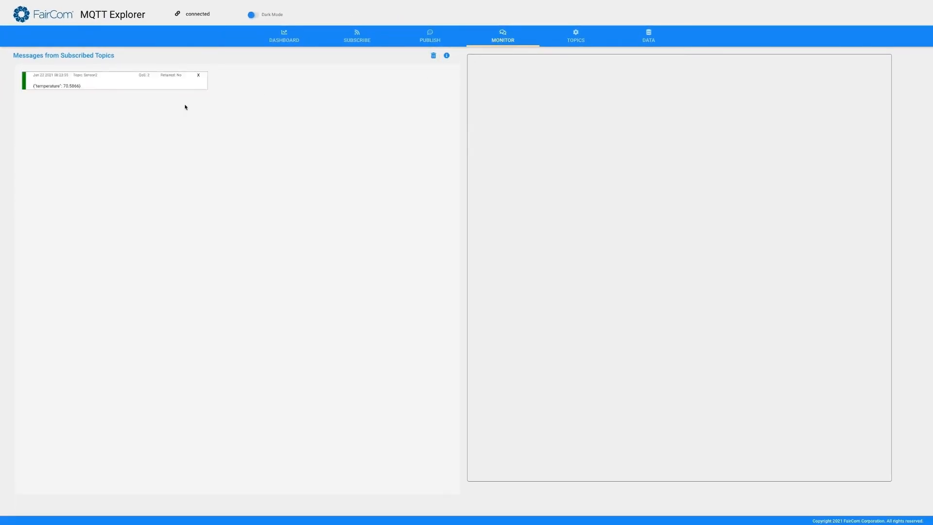
pyautogui.click(87, 86)
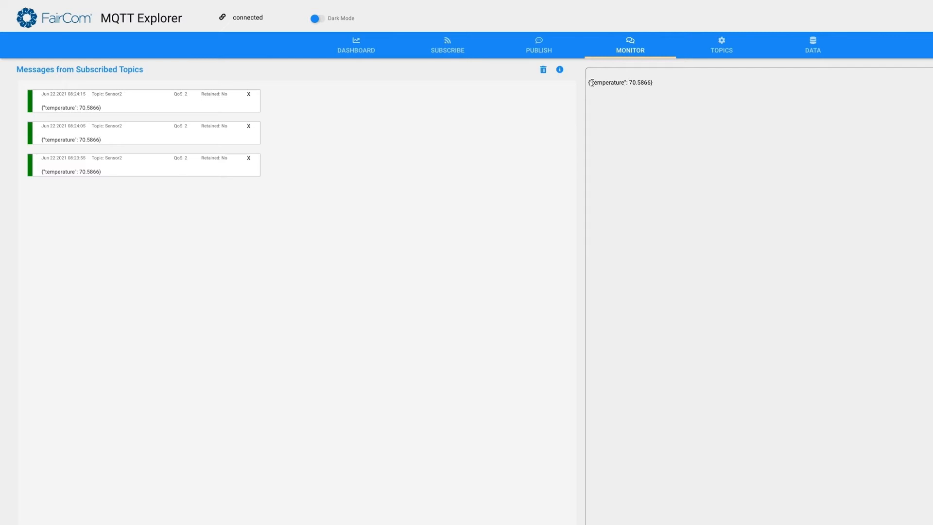
pyautogui.moveTo(592, 84); pyautogui.dragTo(625, 85)
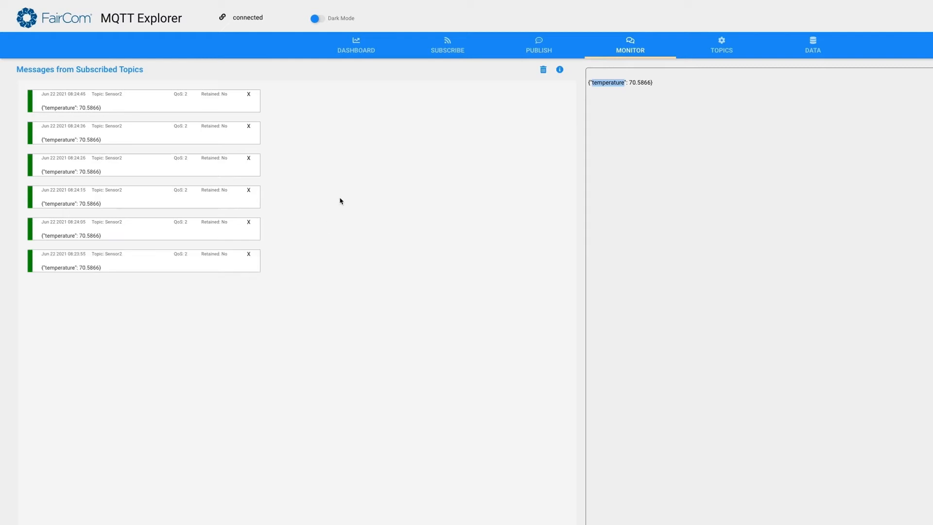
# Choose ctreeAdministration as the topic for a message to publish, keeping QoS 2 (exactly once) and no retention
pyautogui.click(538, 49)
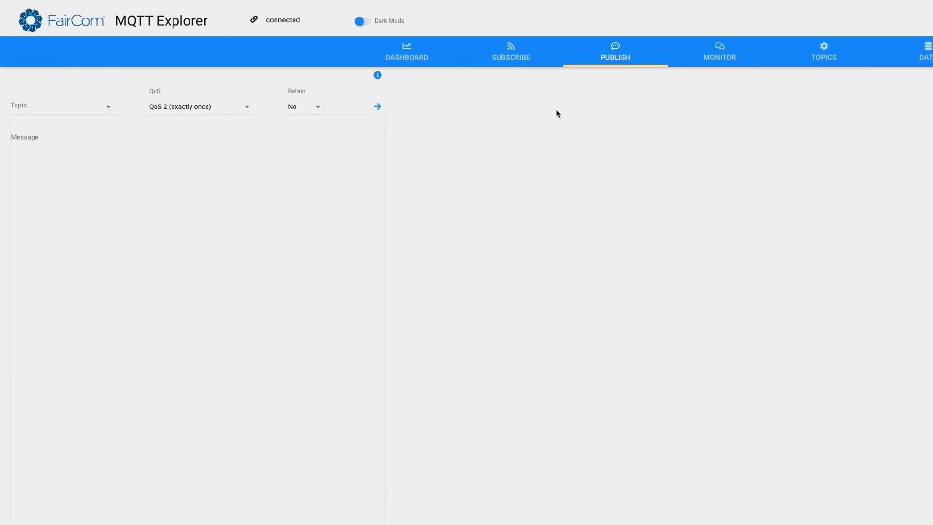
pyautogui.click(109, 109)
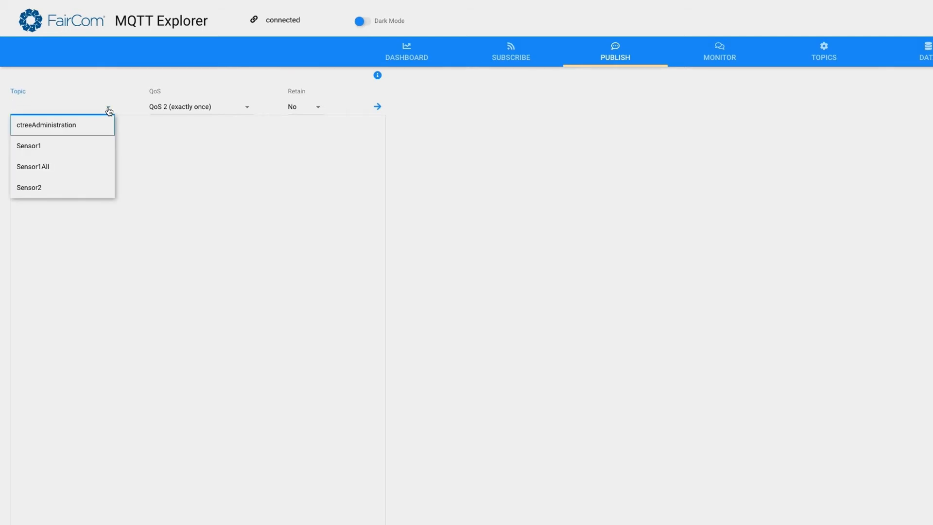
pyautogui.click(72, 125)
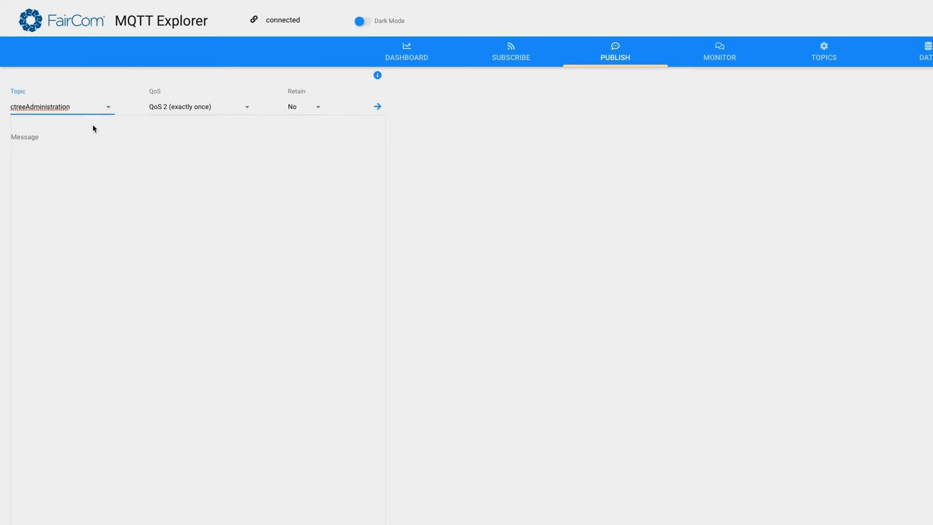
pyautogui.click(49, 152)
# Start a new persistence table for the topic Sensor2 with the table name sensor2
pyautogui.click(827, 62)
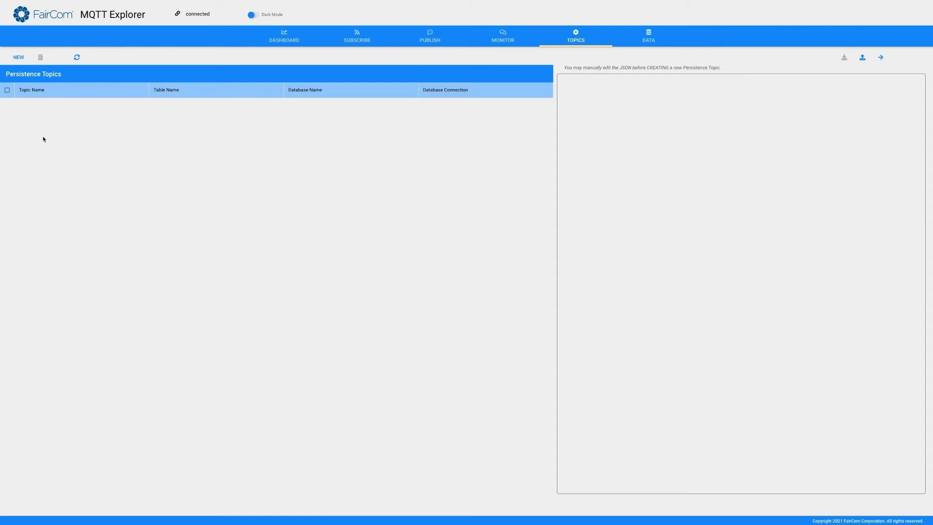
pyautogui.click(19, 58)
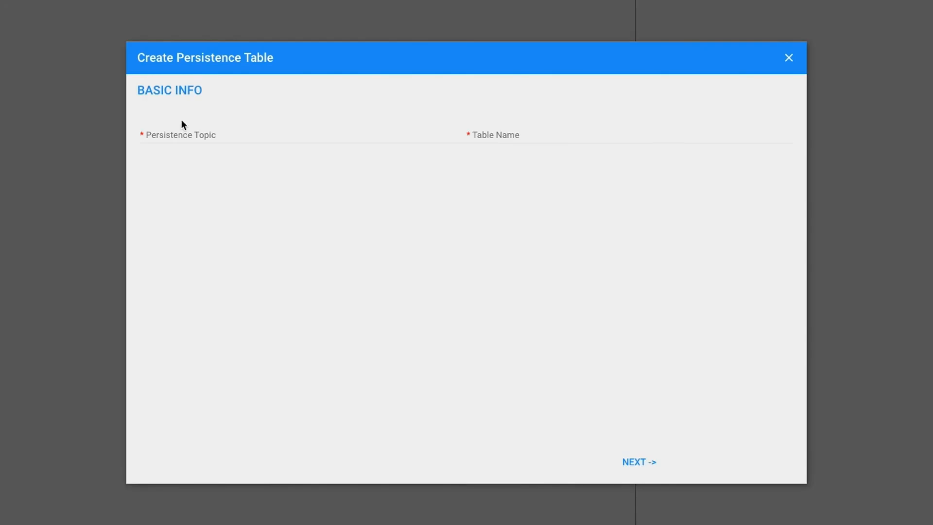
pyautogui.click(247, 131)
pyautogui.write('Sensor2')
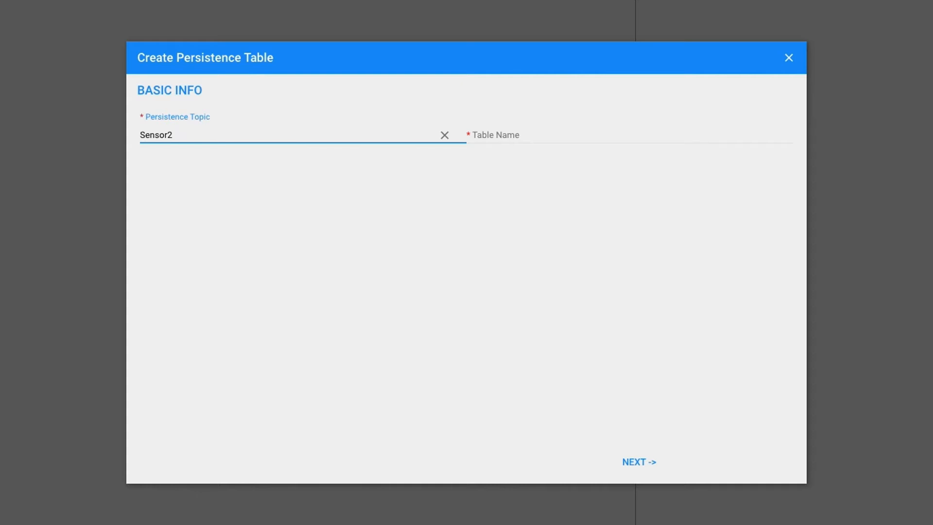
pyautogui.press('Tab')
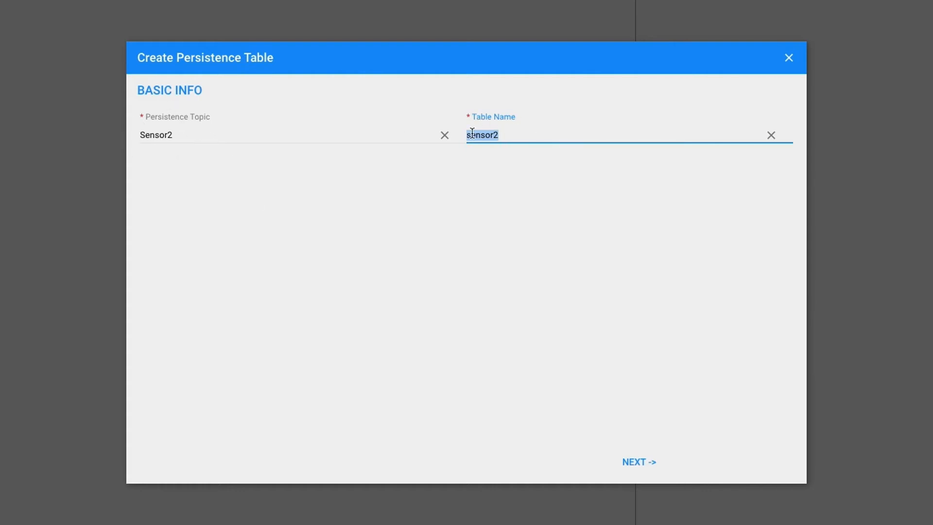
pyautogui.click(637, 461)
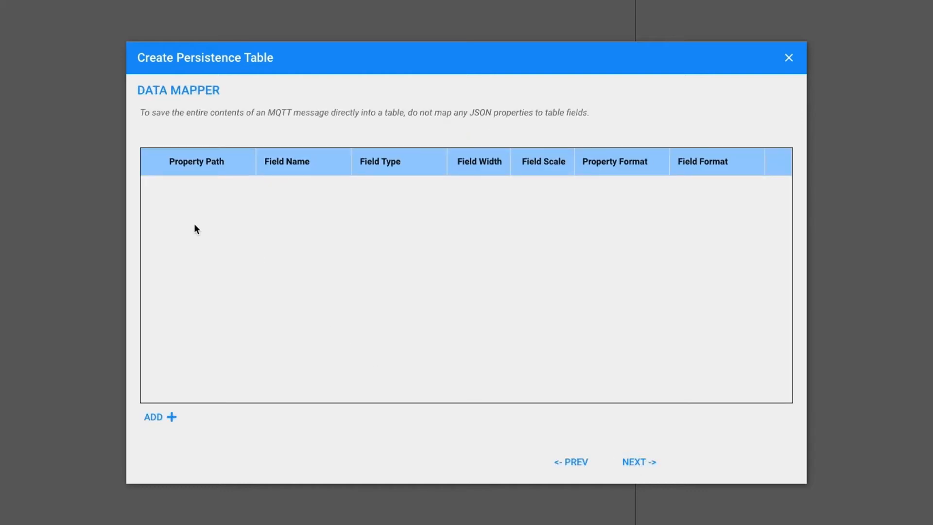
# Add a data mapping from the temperature property to a field named temperature of type REAL
pyautogui.click(153, 418)
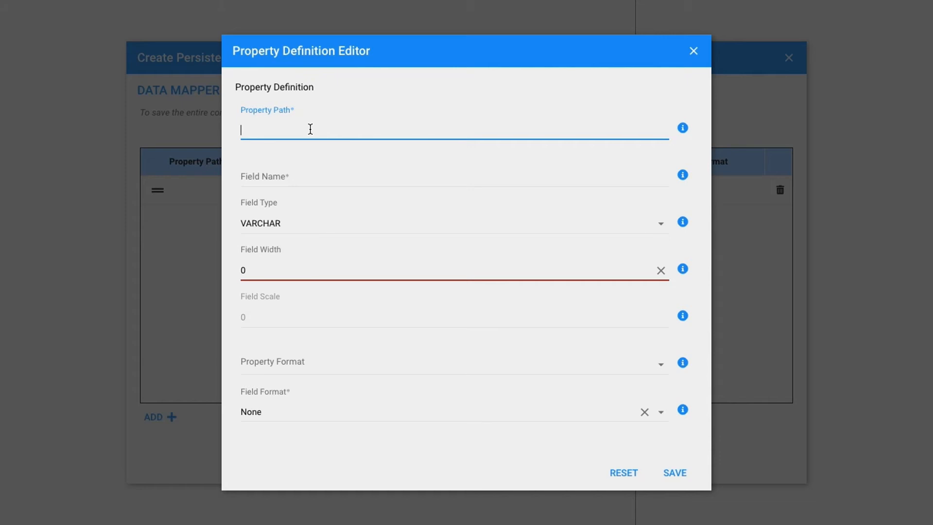
pyautogui.write('temperature')
pyautogui.press('Tab')
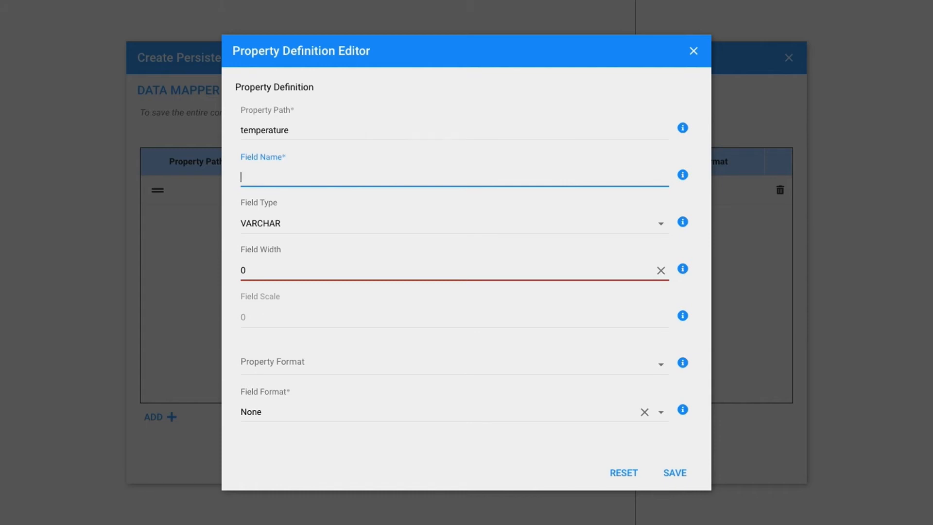
pyautogui.write('temperature')
pyautogui.click(662, 225)
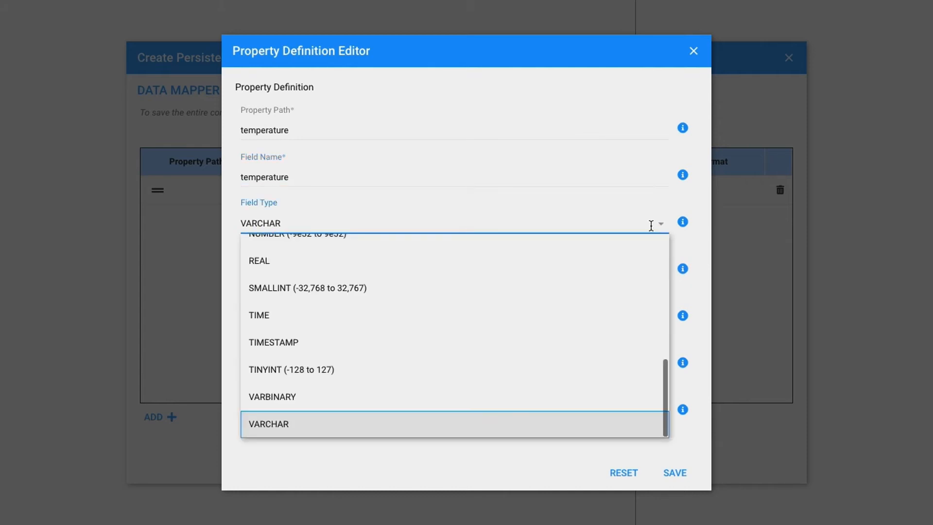
pyautogui.click(261, 262)
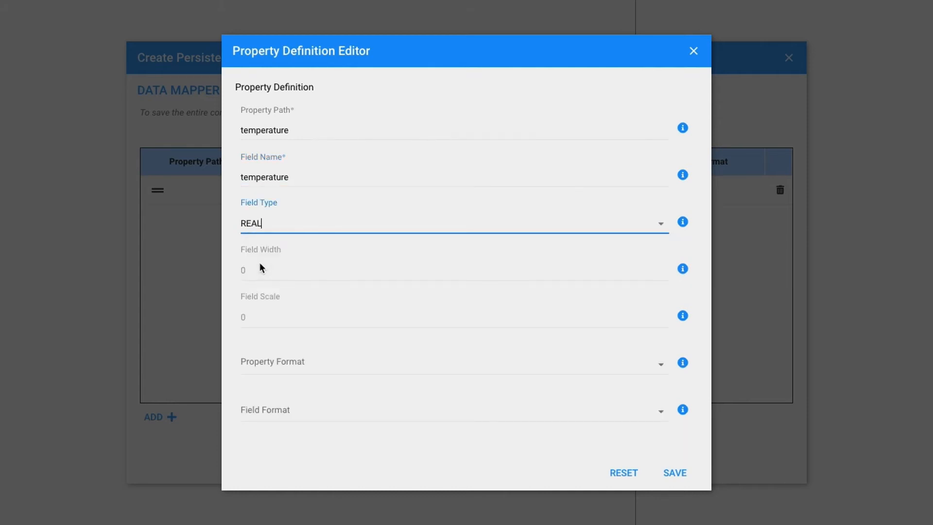
pyautogui.click(675, 474)
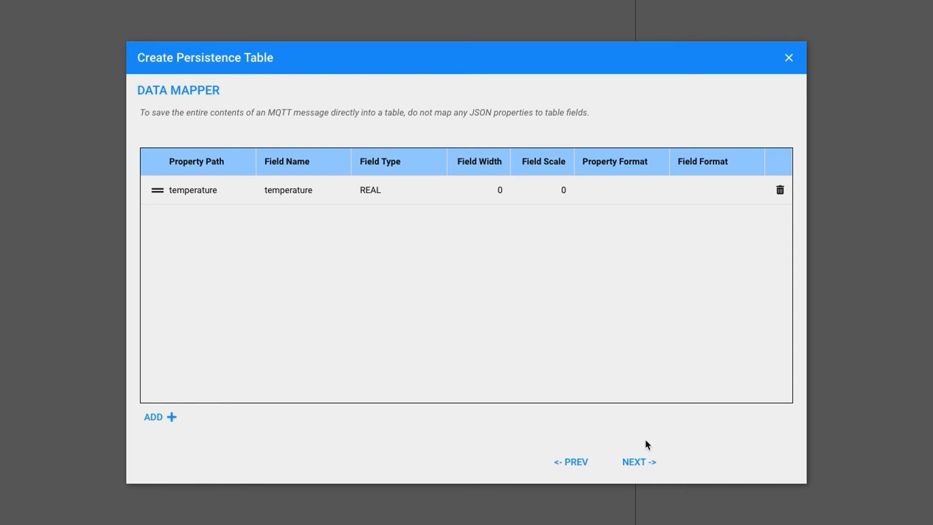
# Accept the default table and data options, and create the Sensor2 persistence topic from the generated JSON
pyautogui.click(641, 463)
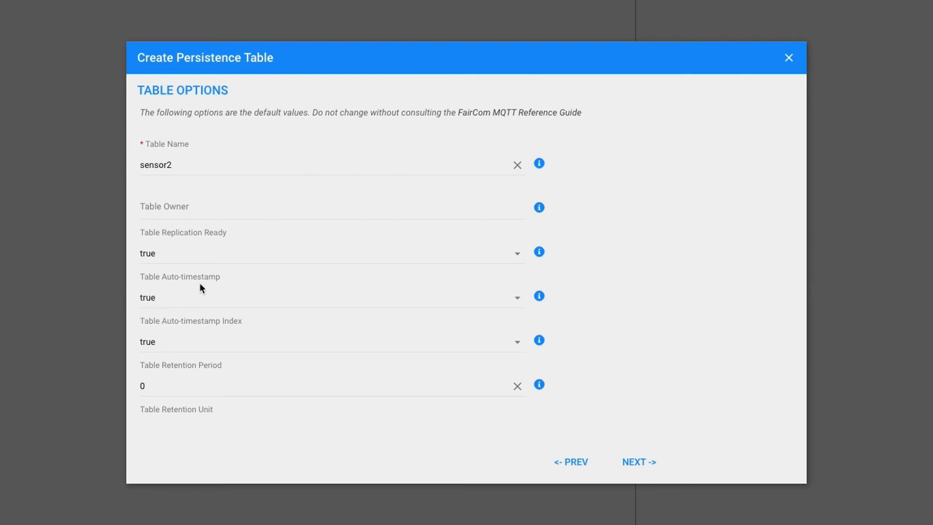
pyautogui.click(640, 462)
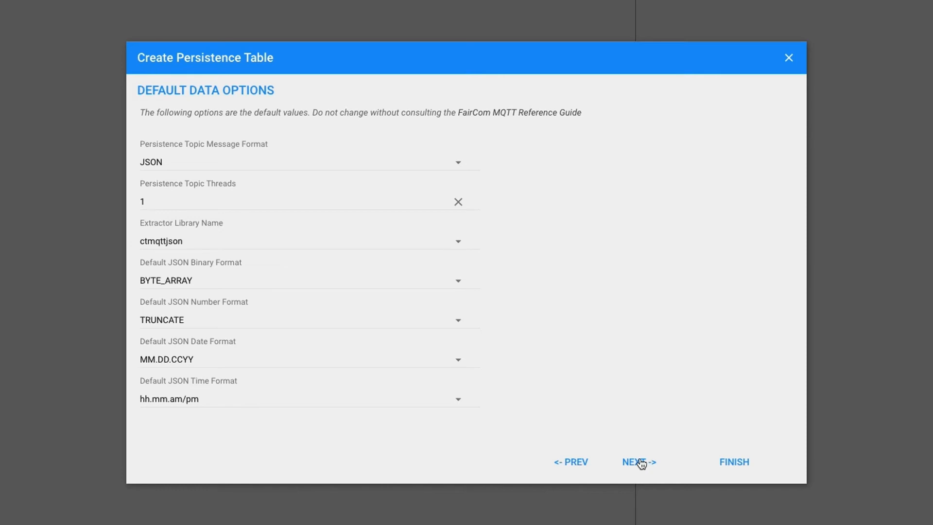
pyautogui.click(734, 462)
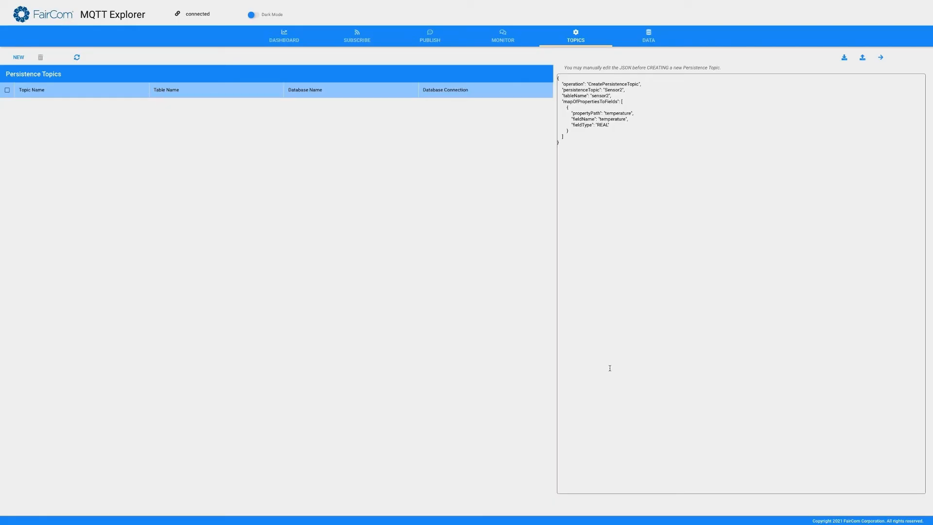
pyautogui.click(880, 57)
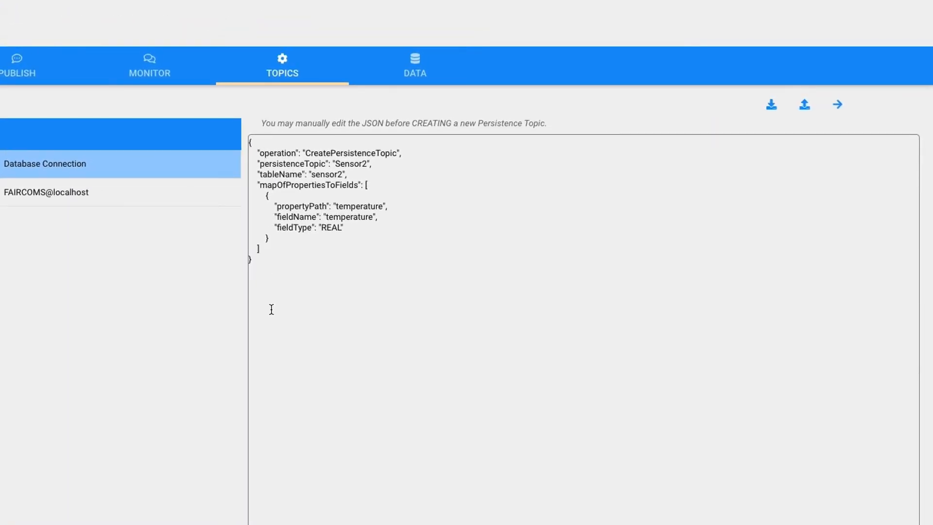
# Examine the generated Sensor2 JSON: its operation, persistence topic, table name, and the temperature property's path, field name and field type
pyautogui.moveTo(264, 282); pyautogui.dragTo(227, 97)
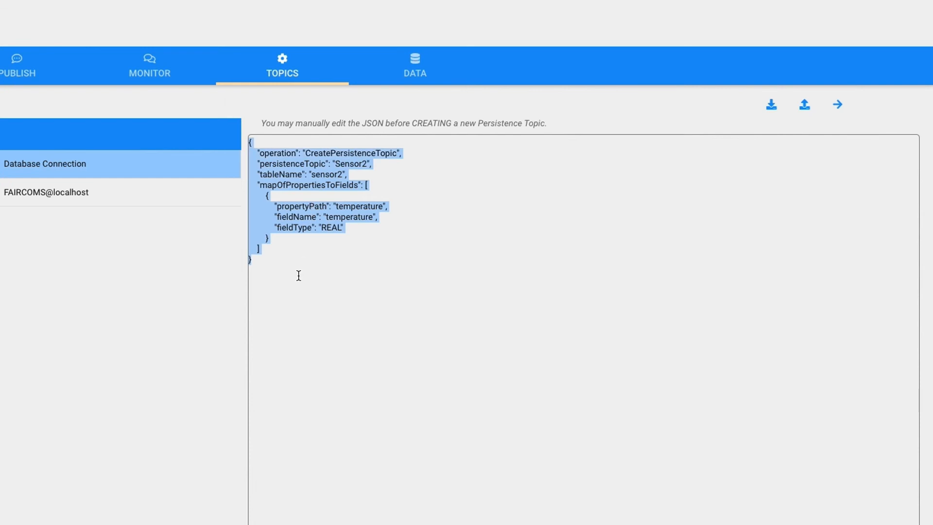
pyautogui.click(326, 267)
pyautogui.click(409, 154)
pyautogui.hotkey('shift', 'Home')
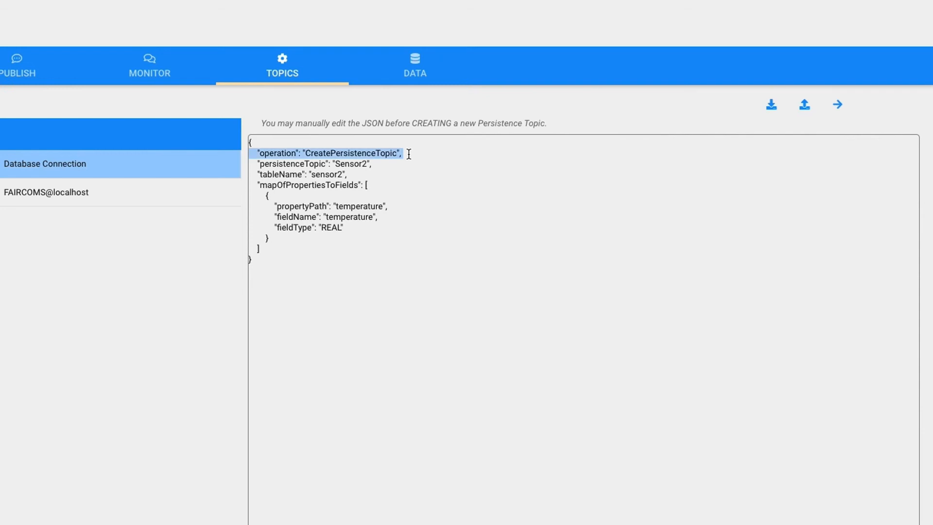
pyautogui.click(383, 165)
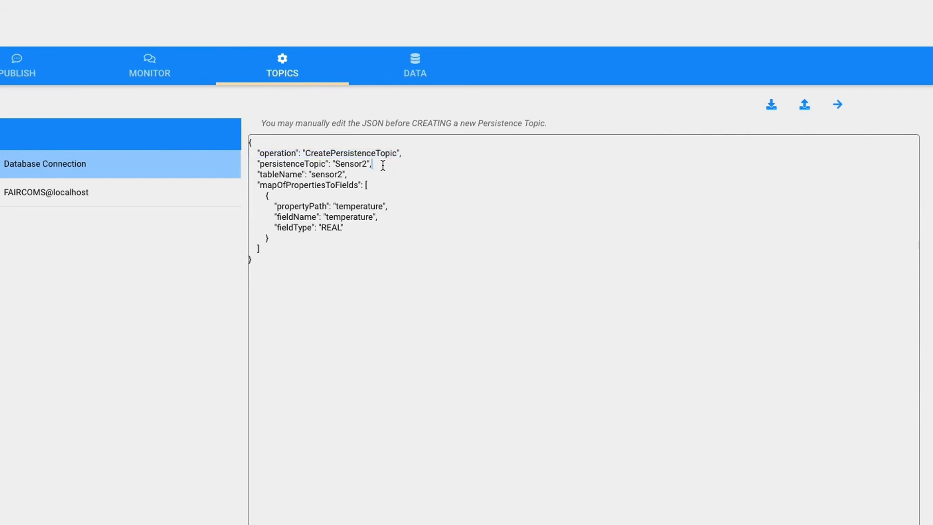
pyautogui.hotkey('shift', 'Home')
pyautogui.click(372, 174)
pyautogui.hotkey('shift', 'Home')
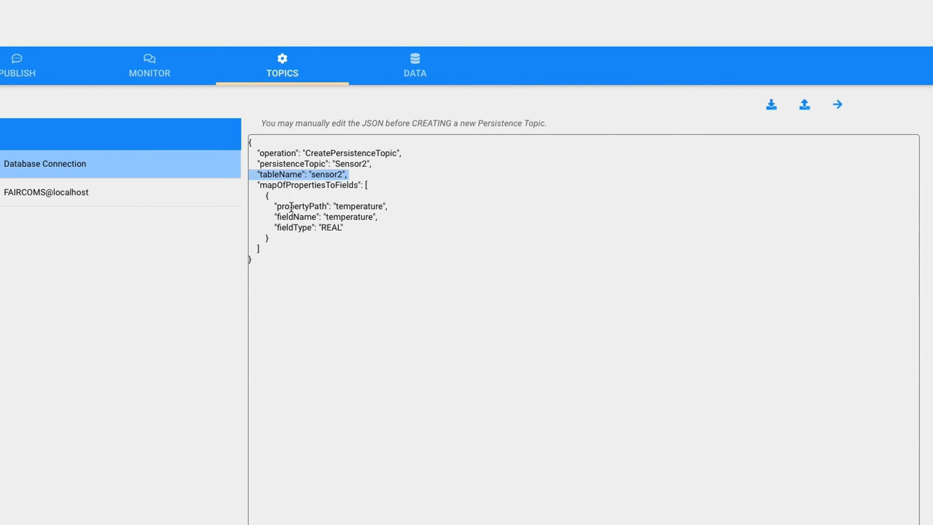
pyautogui.doubleClick(345, 206)
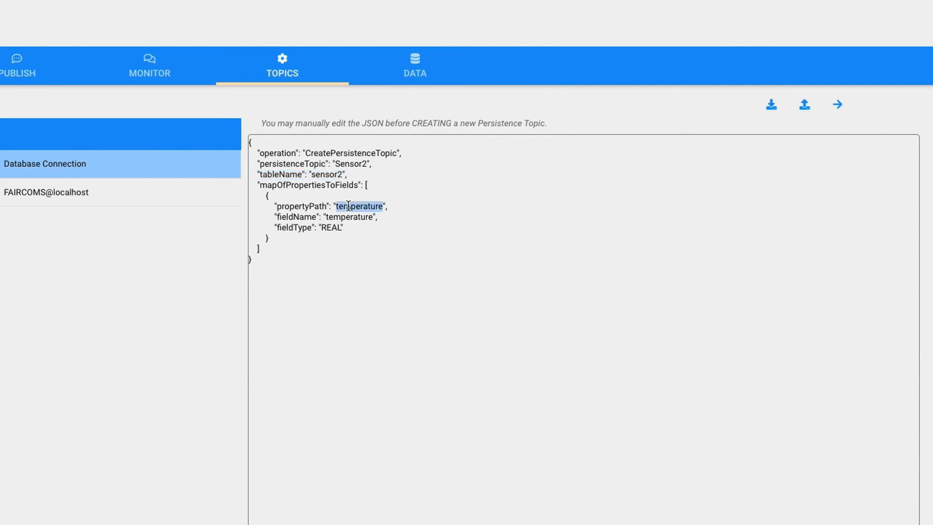
pyautogui.doubleClick(349, 217)
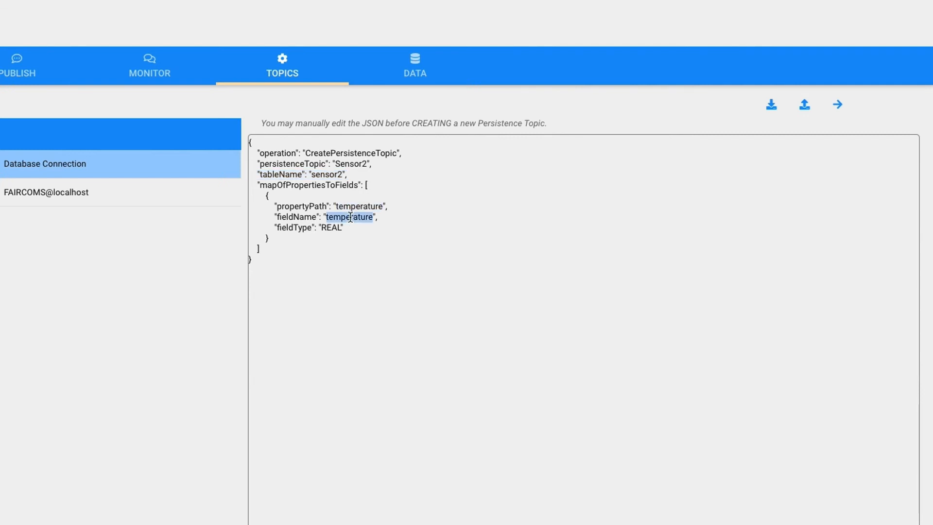
pyautogui.doubleClick(330, 227)
# Publish the new Sensor2 persistence topic from the JSON and acknowledge the message
pyautogui.moveTo(260, 265); pyautogui.dragTo(222, 111)
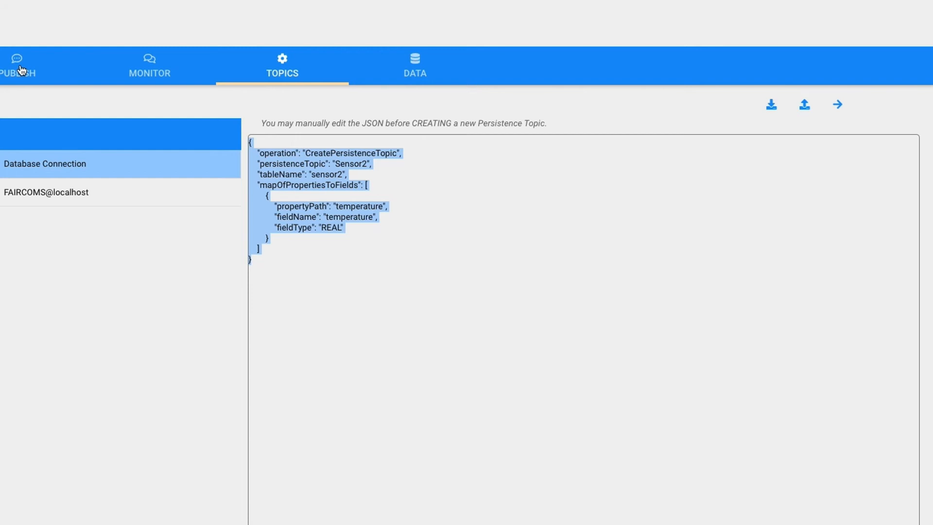
pyautogui.click(359, 291)
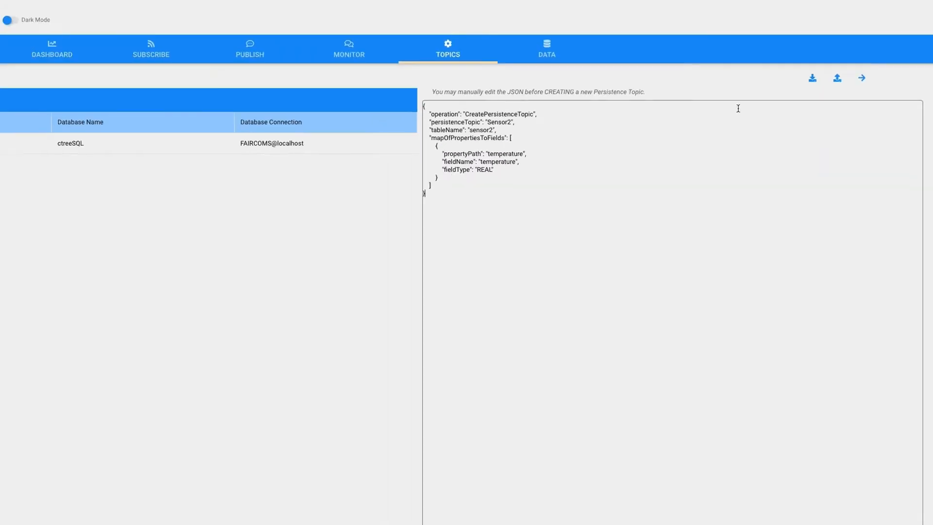
pyautogui.click(862, 77)
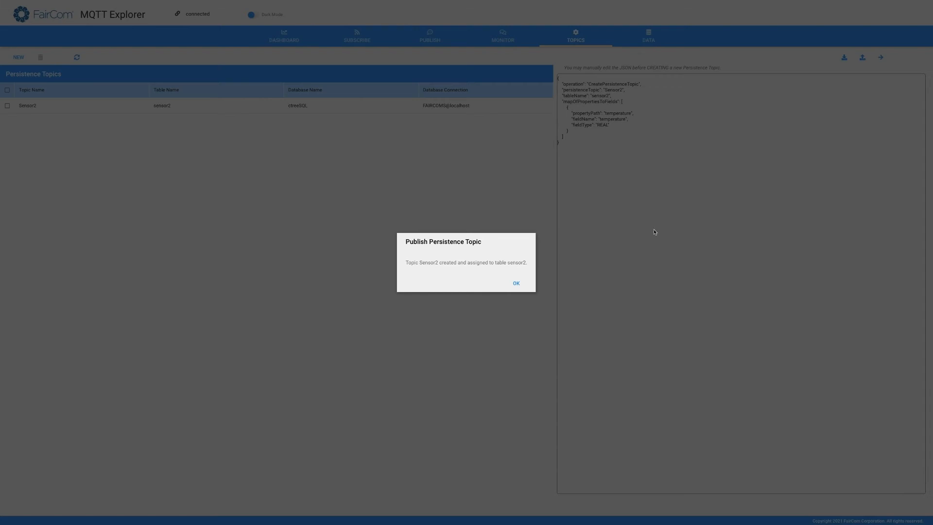
pyautogui.click(518, 285)
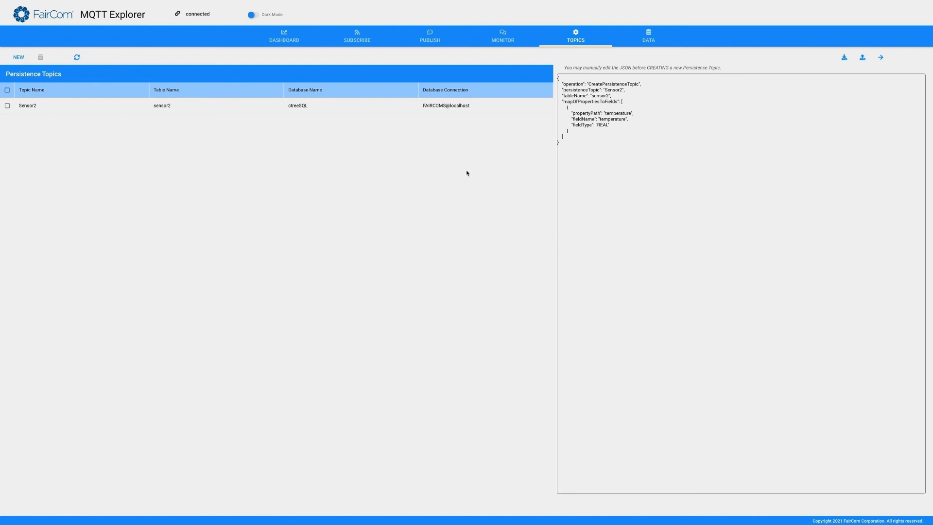
# Switch to FairCom Browser-Based Tools, launch SQL Explorer, and connect to the ctreeSQL database on localhost with the prefilled settings
pyautogui.moveTo(252, 2)
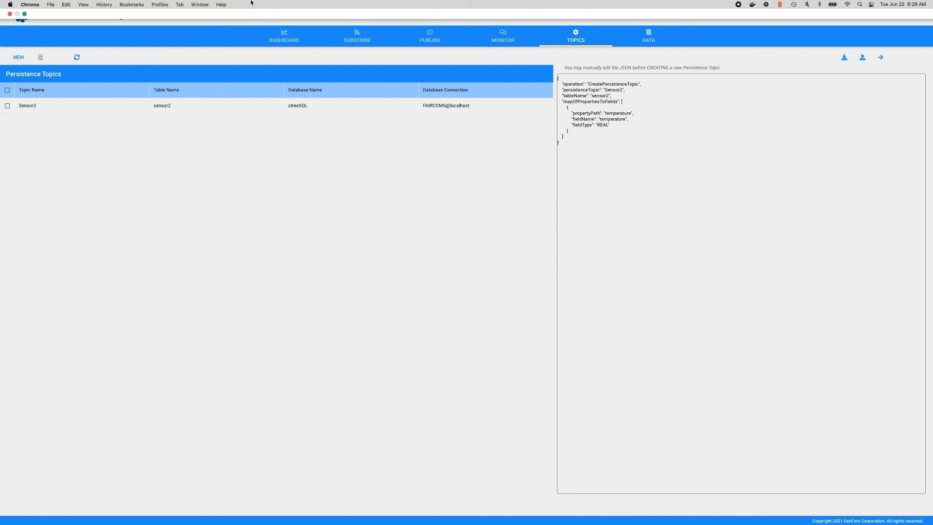
pyautogui.click(180, 5)
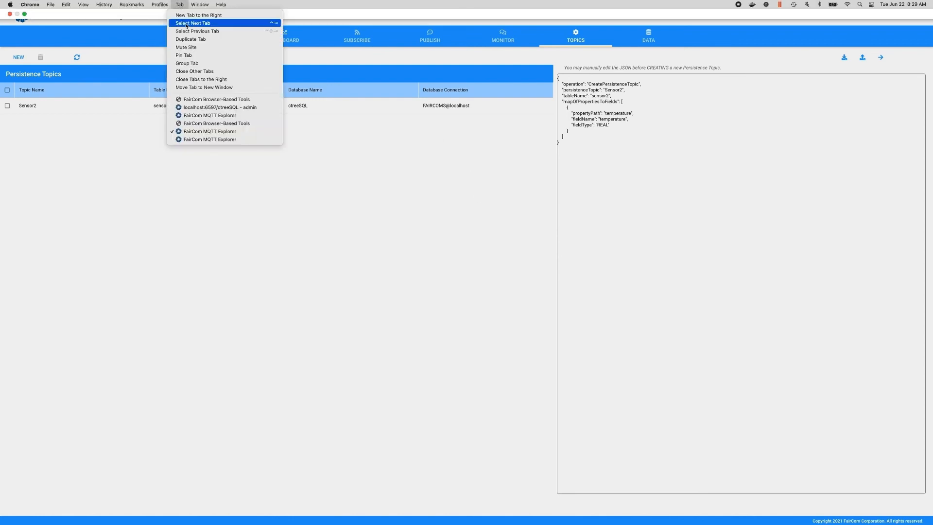
pyautogui.click(212, 123)
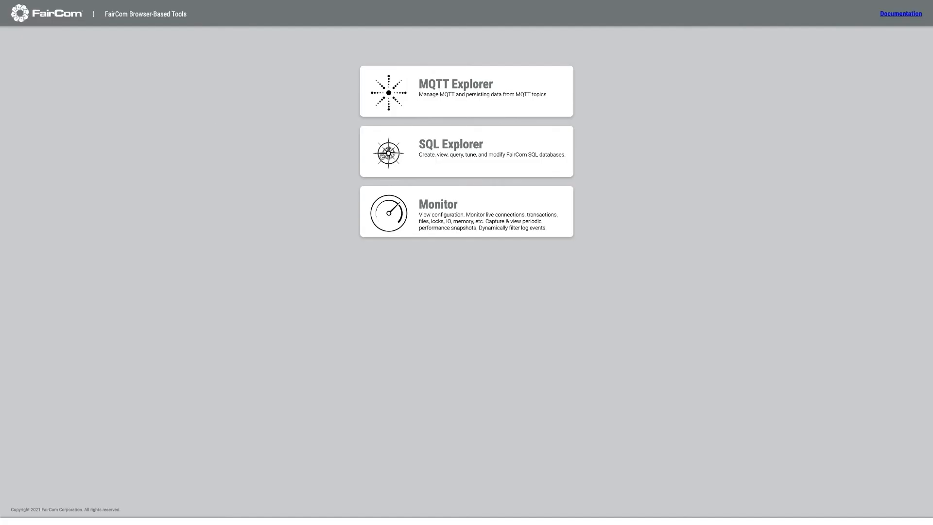
pyautogui.click(451, 146)
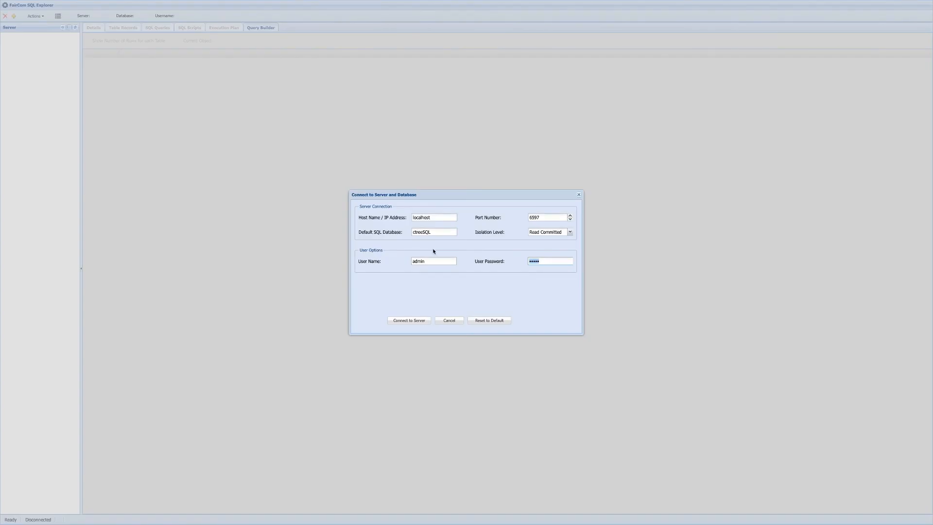
pyautogui.click(409, 320)
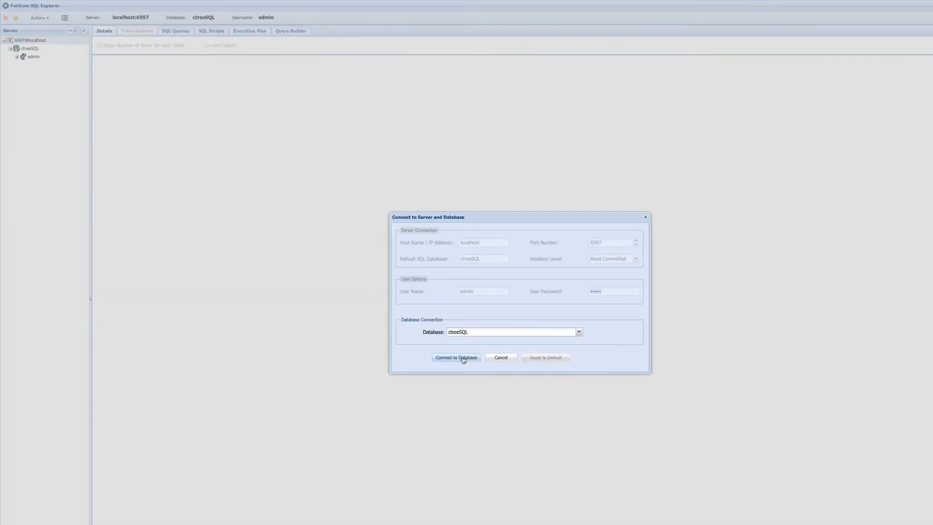
pyautogui.click(456, 356)
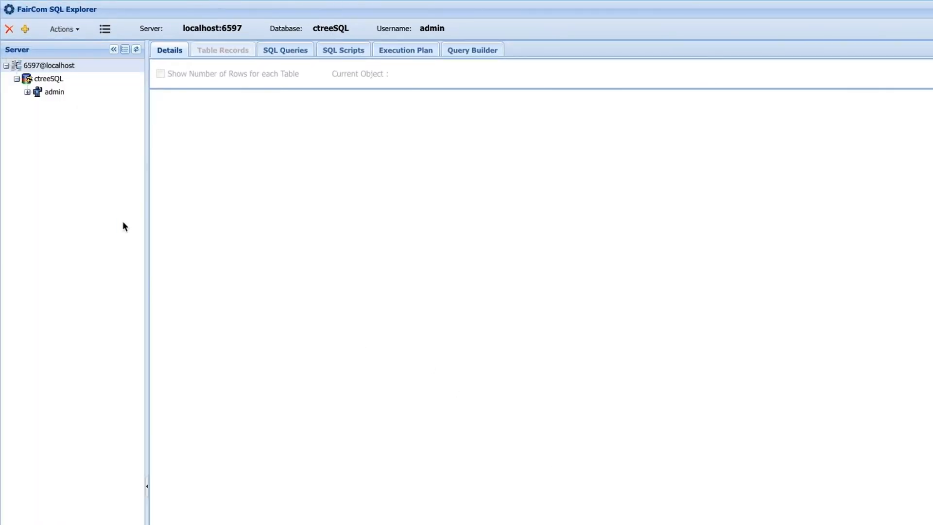
# Find the sensor2 table among the admin tables and view its column details and stored records
pyautogui.click(27, 92)
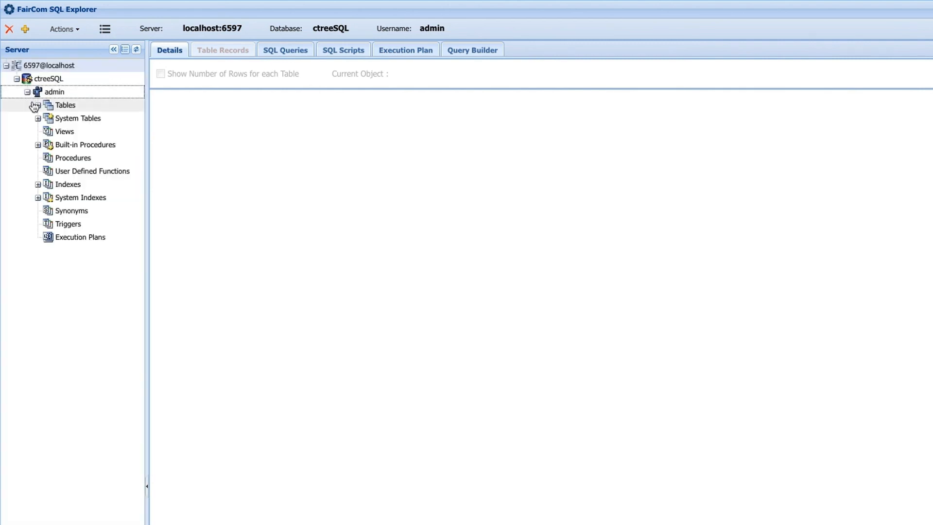
pyautogui.click(37, 105)
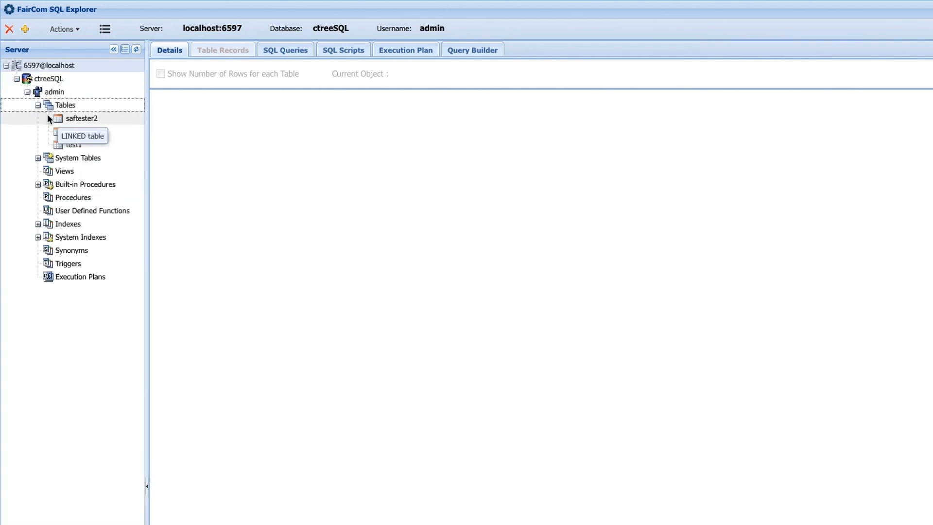
pyautogui.click(82, 132)
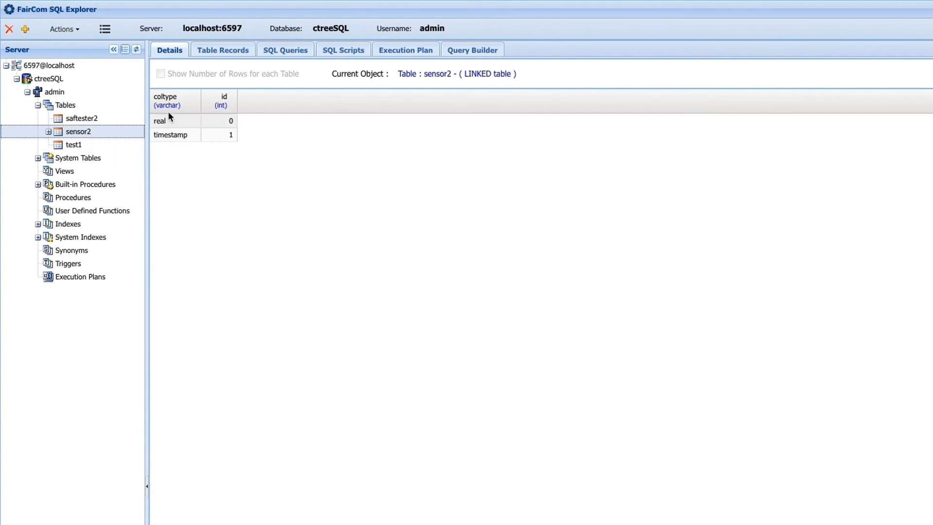
pyautogui.click(222, 52)
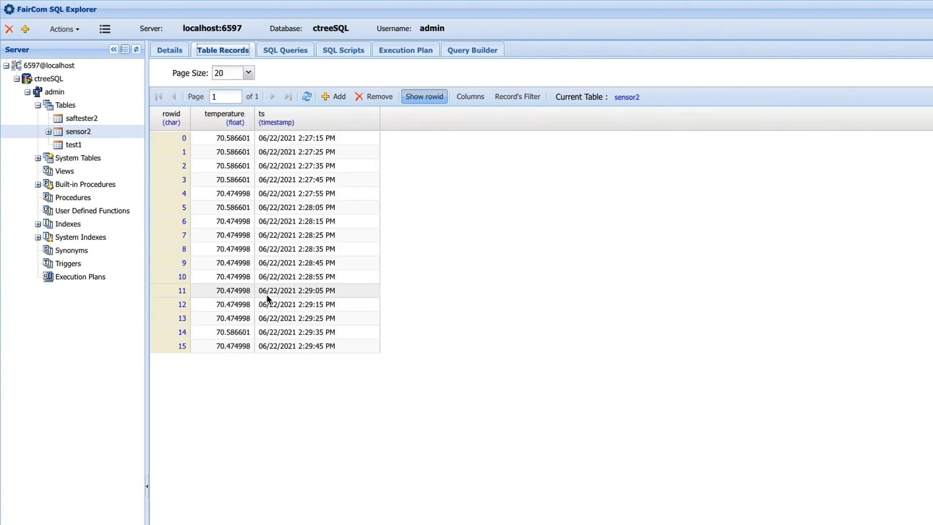
# Write and run the SQL script "select * from sensor2 where temperature > 70.5;"
pyautogui.click(342, 52)
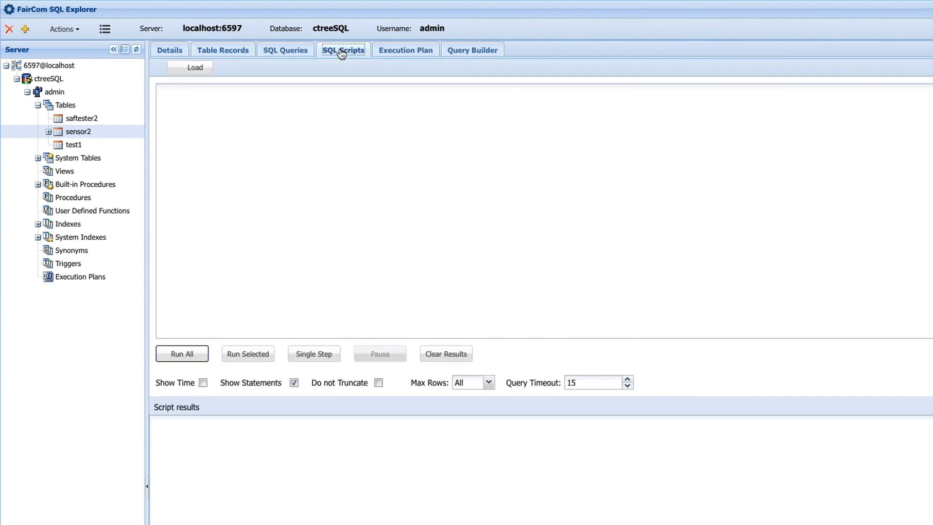
pyautogui.click(301, 196)
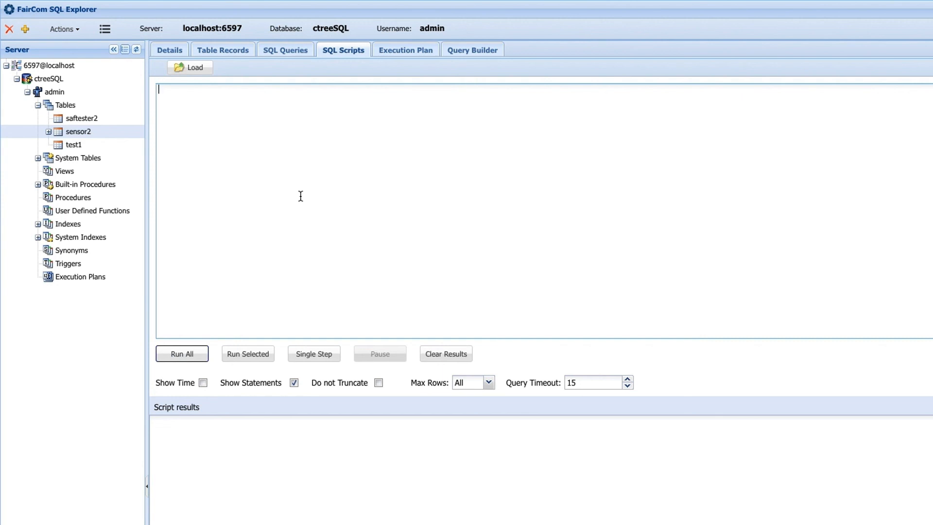
pyautogui.write('select * from sensor2 where')
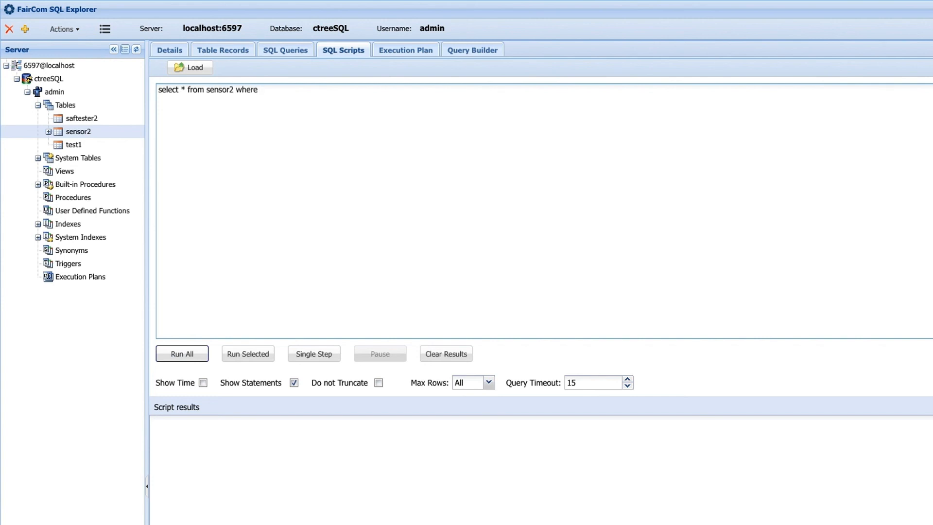
pyautogui.write(' temperature > 70.5;')
pyautogui.click(184, 354)
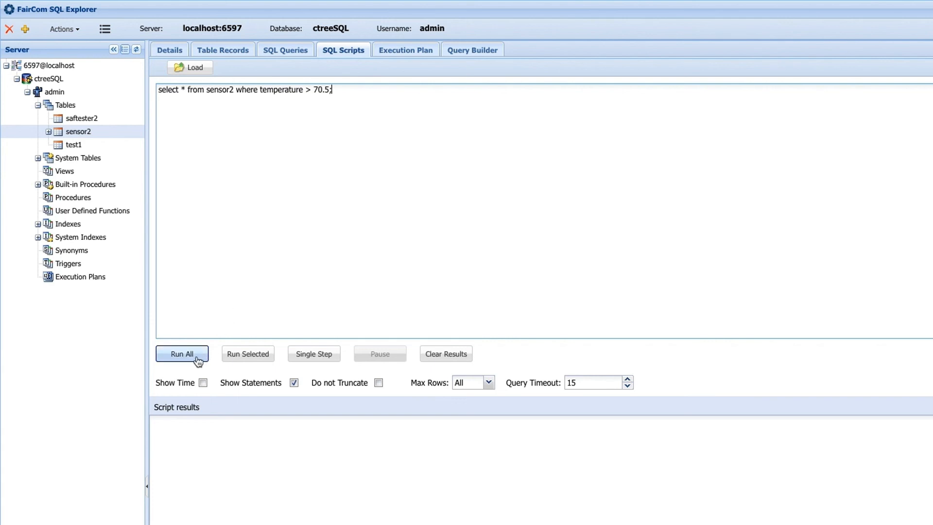